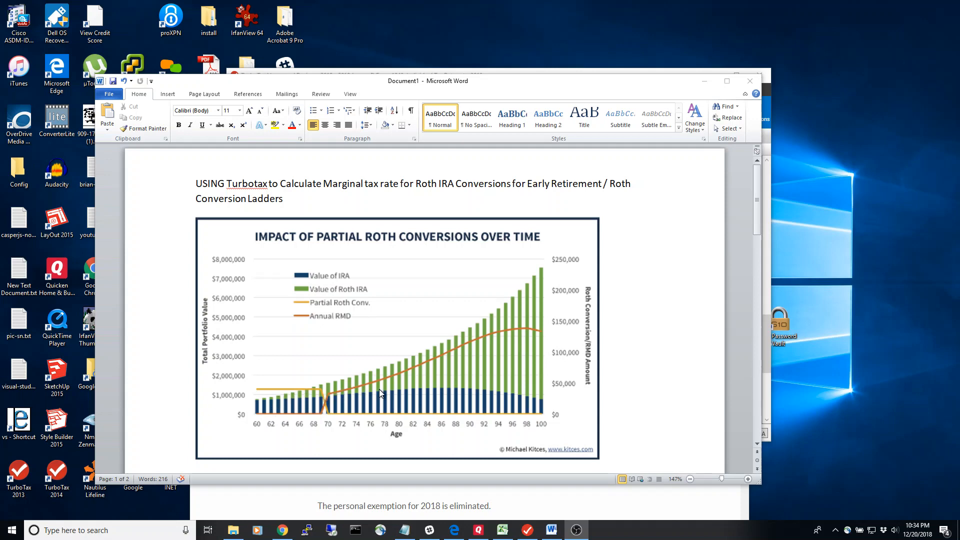
Review the Roth IRA conversion notes in the Word document and the 2018 tax brackets table in Chrome.
{"action": "scroll", "coordinate": [410, 366], "scroll_direction": "down", "scroll_amount": 6}
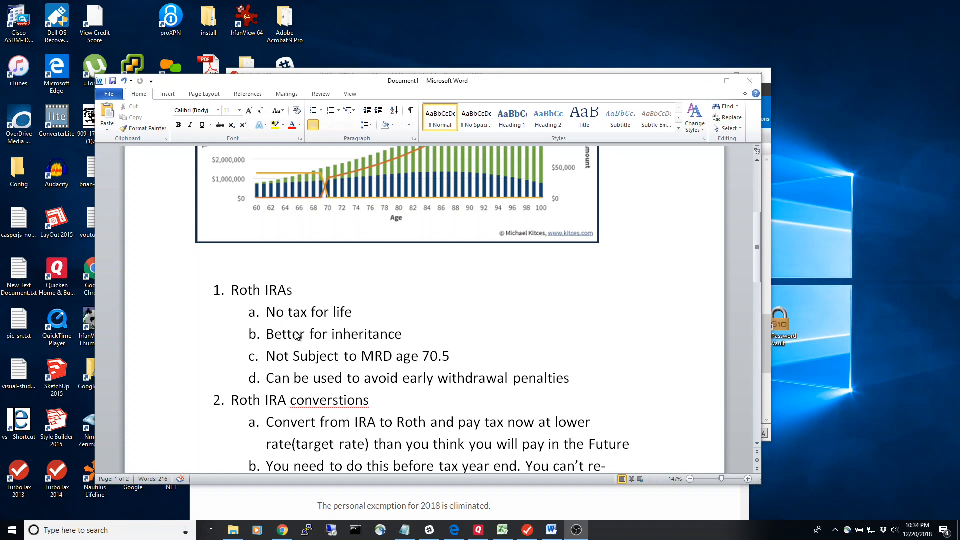
{"action": "scroll", "coordinate": [296, 336], "scroll_direction": "down", "scroll_amount": 1}
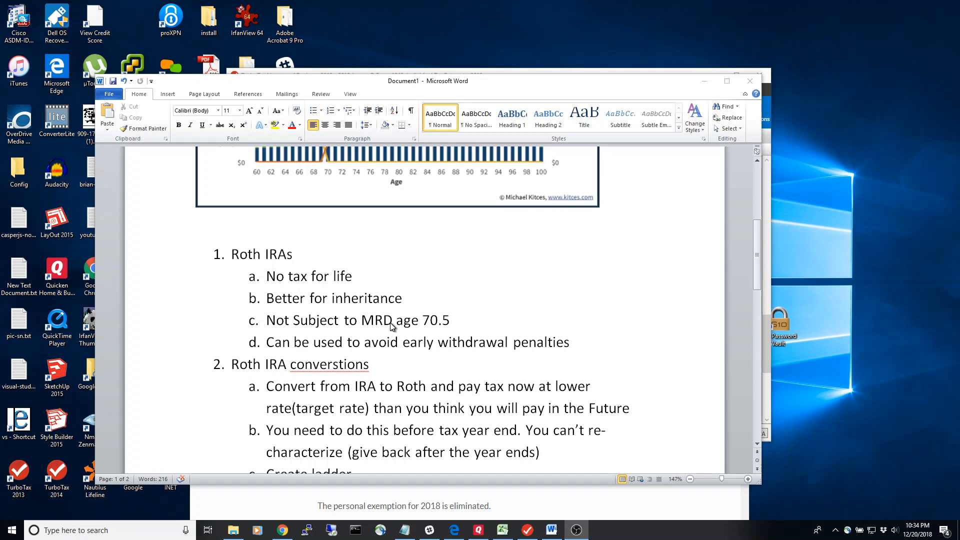
{"action": "scroll", "coordinate": [391, 326], "scroll_direction": "down", "scroll_amount": 2}
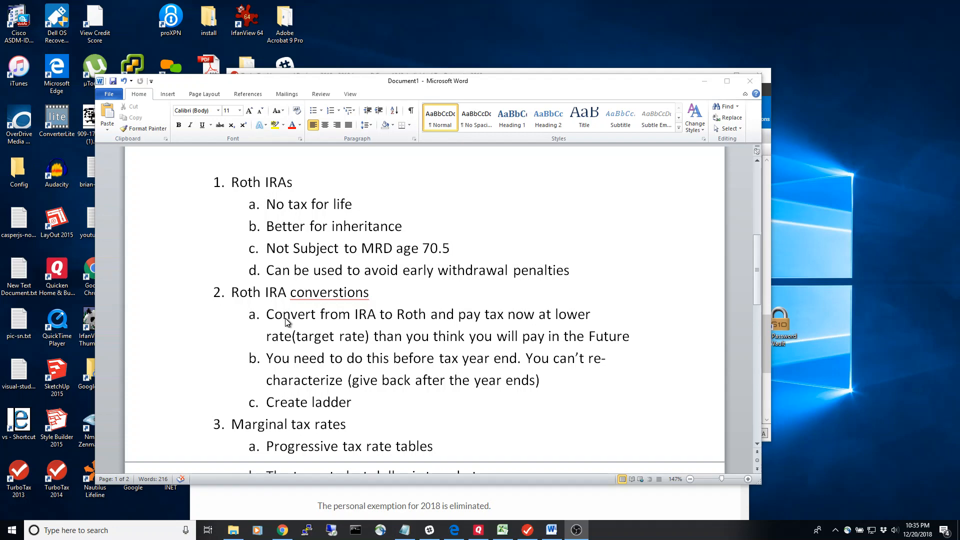
{"action": "scroll", "coordinate": [286, 321], "scroll_direction": "up", "scroll_amount": 3}
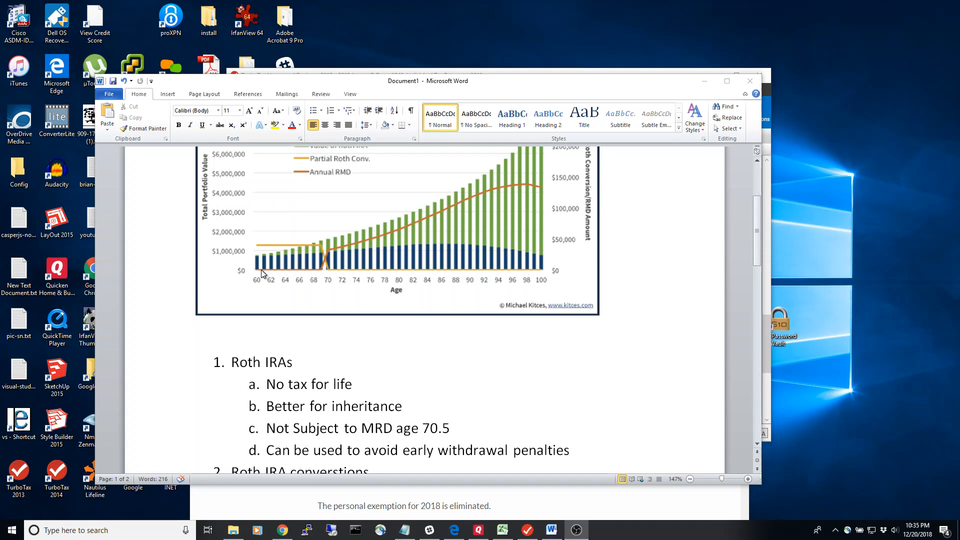
{"action": "scroll", "coordinate": [261, 270], "scroll_direction": "down", "scroll_amount": 3}
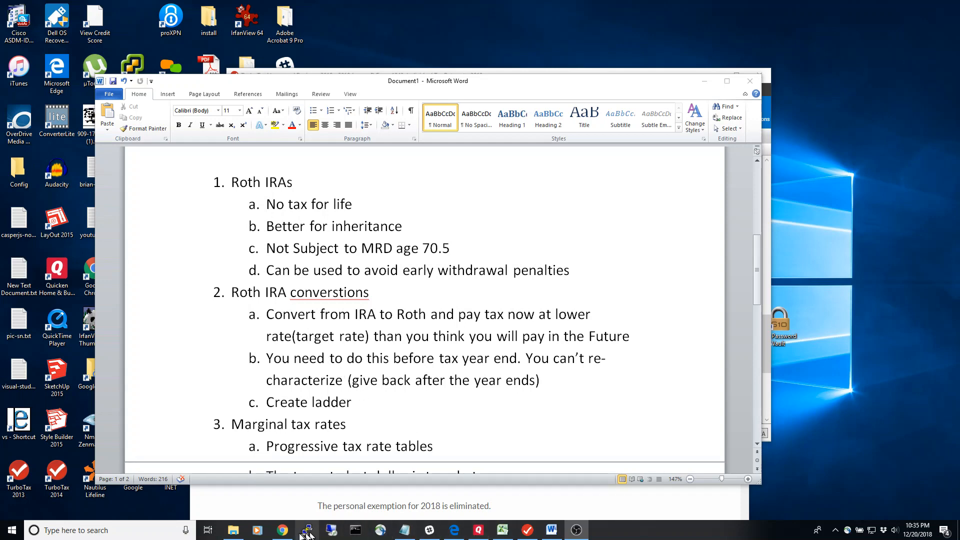
{"action": "left_click", "coordinate": [282, 530]}
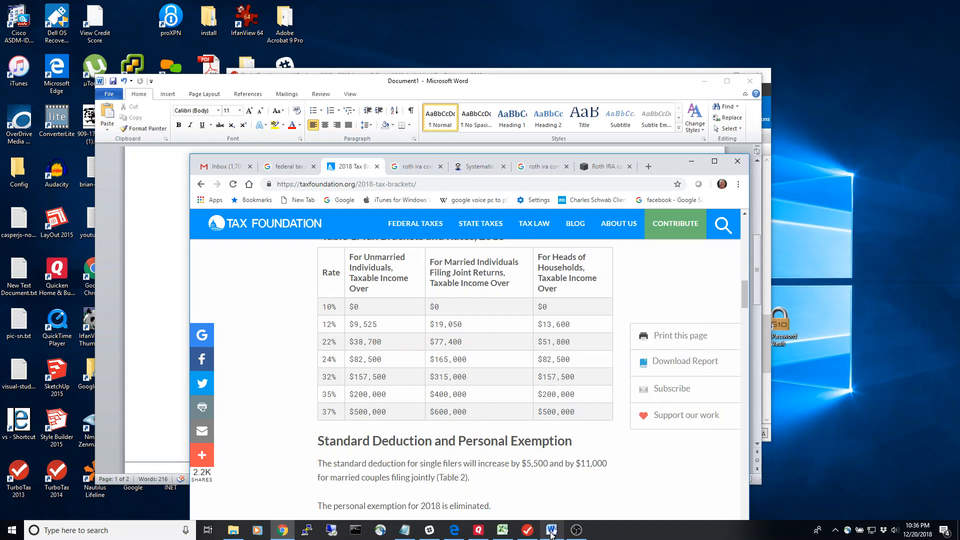
{"action": "left_click", "coordinate": [554, 534]}
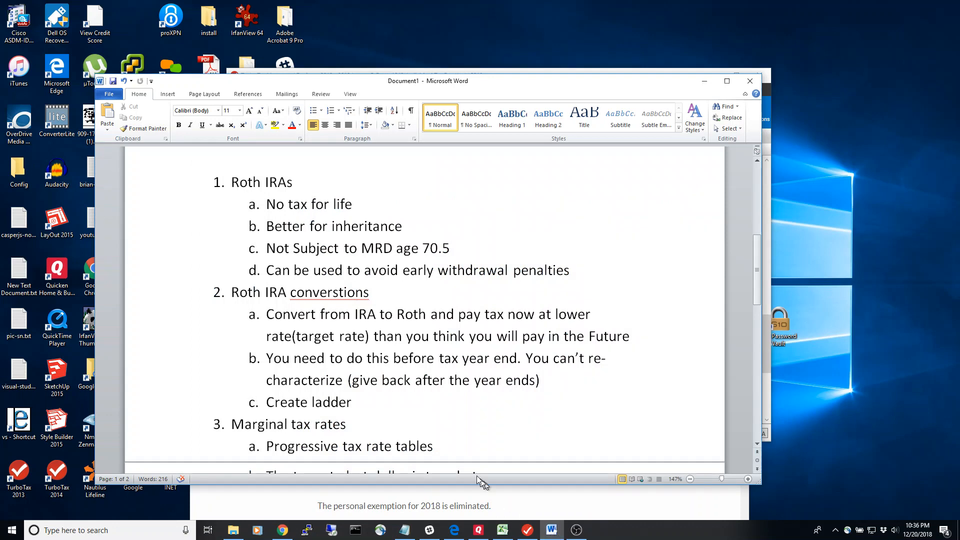
{"action": "scroll", "coordinate": [392, 393], "scroll_direction": "down", "scroll_amount": 2}
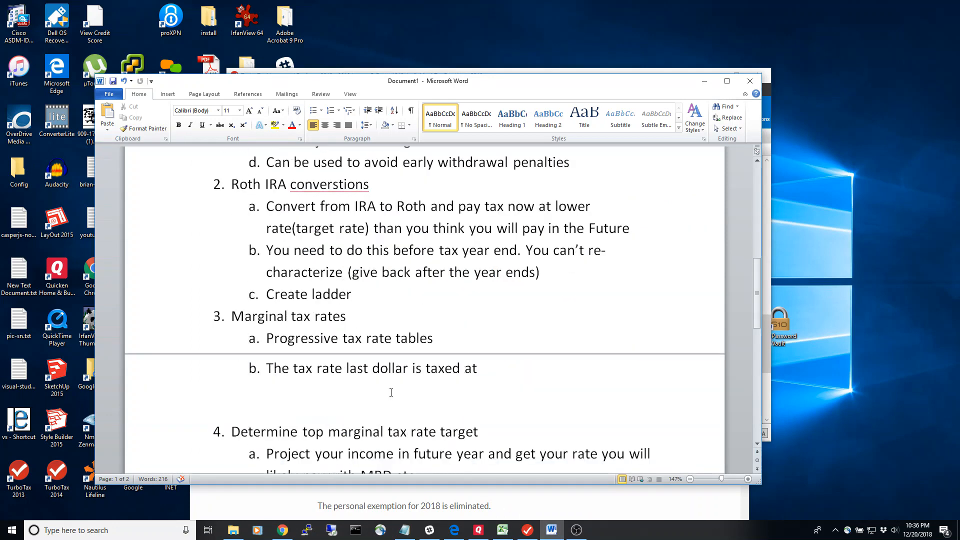
{"action": "scroll", "coordinate": [391, 393], "scroll_direction": "down", "scroll_amount": 1}
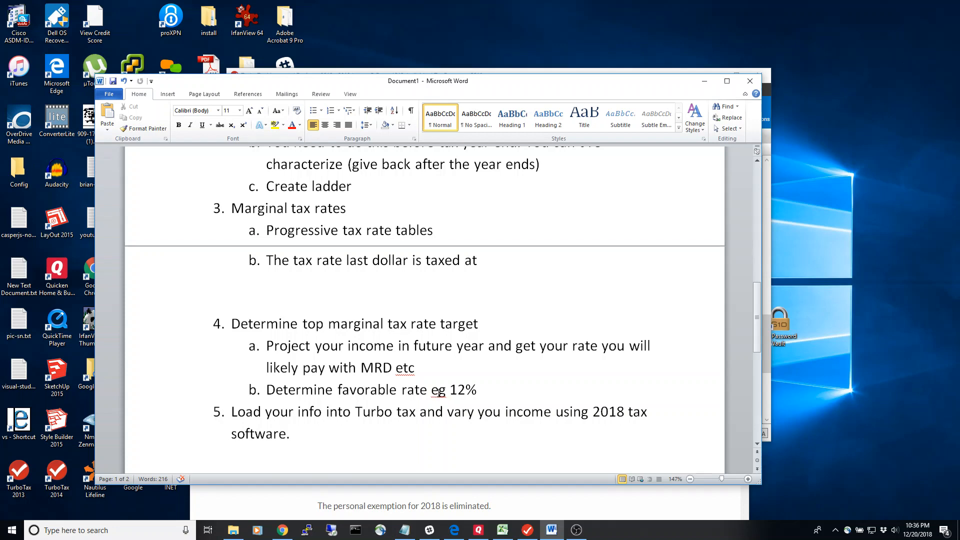
Switch to TurboTax, examine the income and tax lines of Form 1040, and open Form 1099-R (IRA X).
{"action": "left_click", "coordinate": [530, 534]}
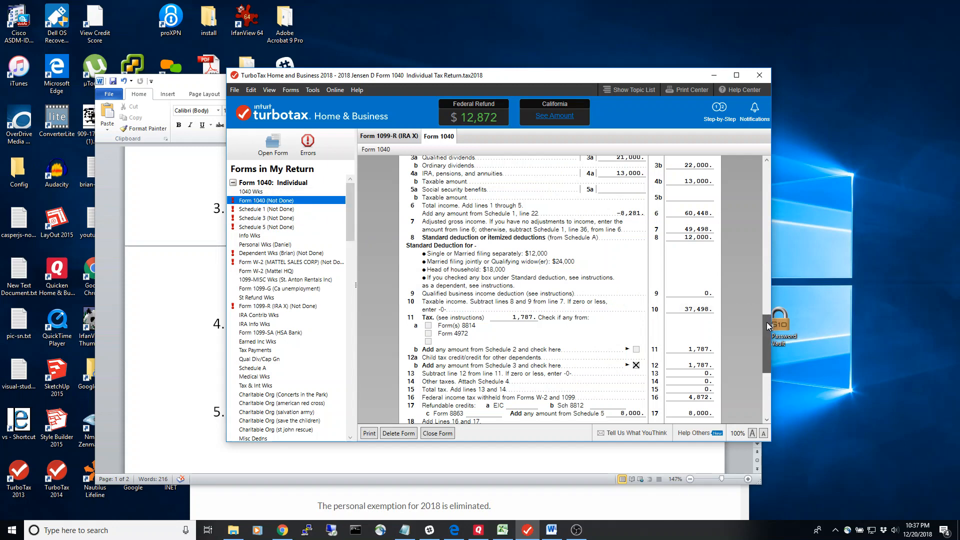
{"action": "mouse_move", "coordinate": [767, 322]}
{"action": "left_mouse_down"}
{"action": "mouse_move", "coordinate": [766, 310]}
{"action": "mouse_move", "coordinate": [761, 319]}
{"action": "left_mouse_up"}
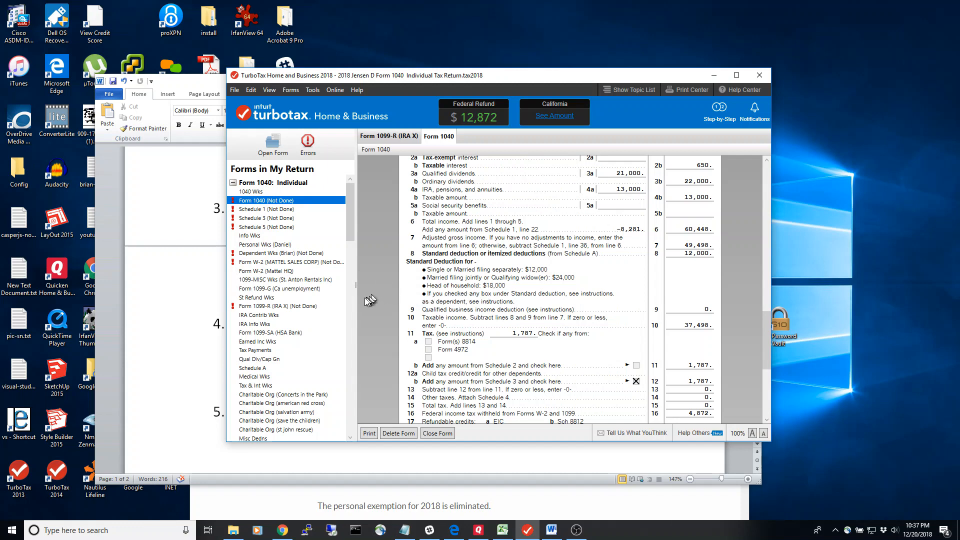
{"action": "left_click", "coordinate": [300, 307]}
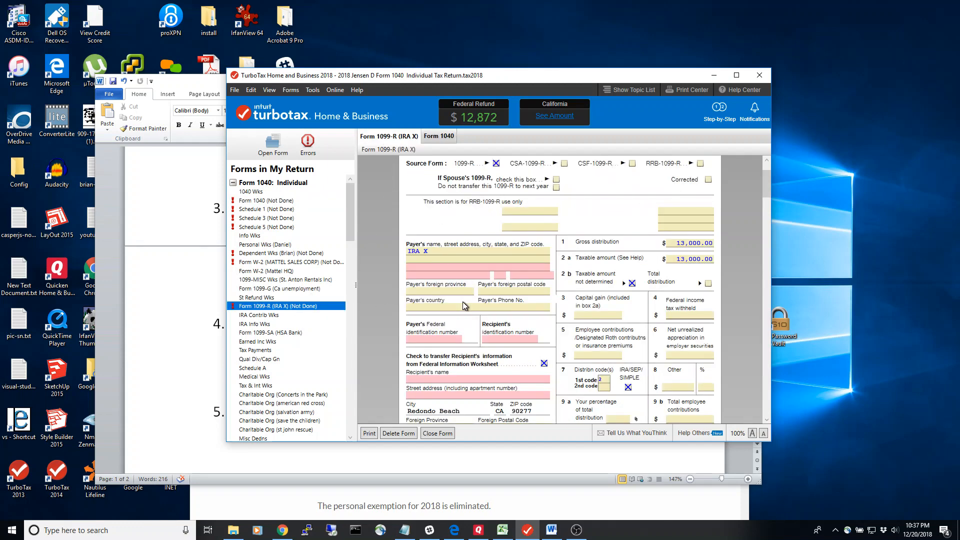
{"action": "left_click", "coordinate": [443, 258]}
{"action": "left_click", "coordinate": [270, 90]}
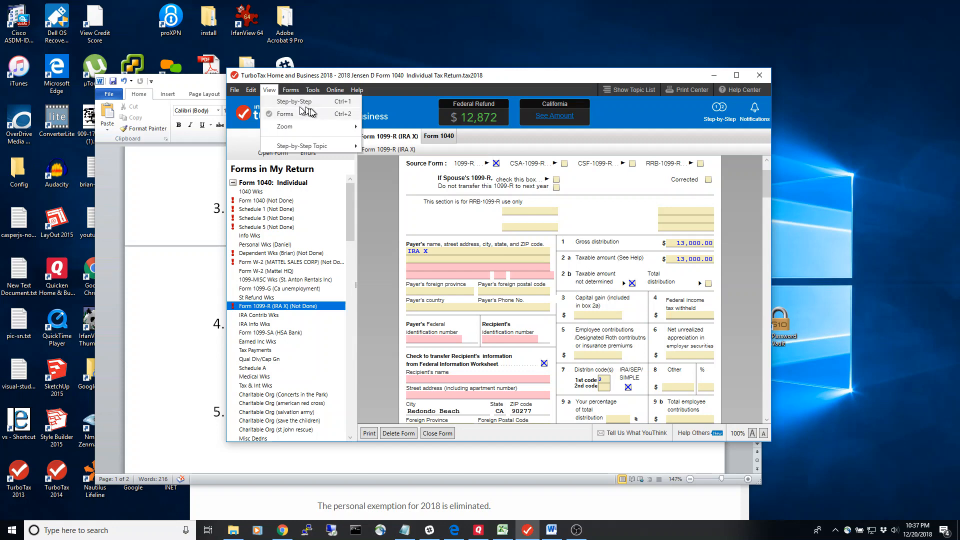
{"action": "mouse_move", "coordinate": [335, 89]}
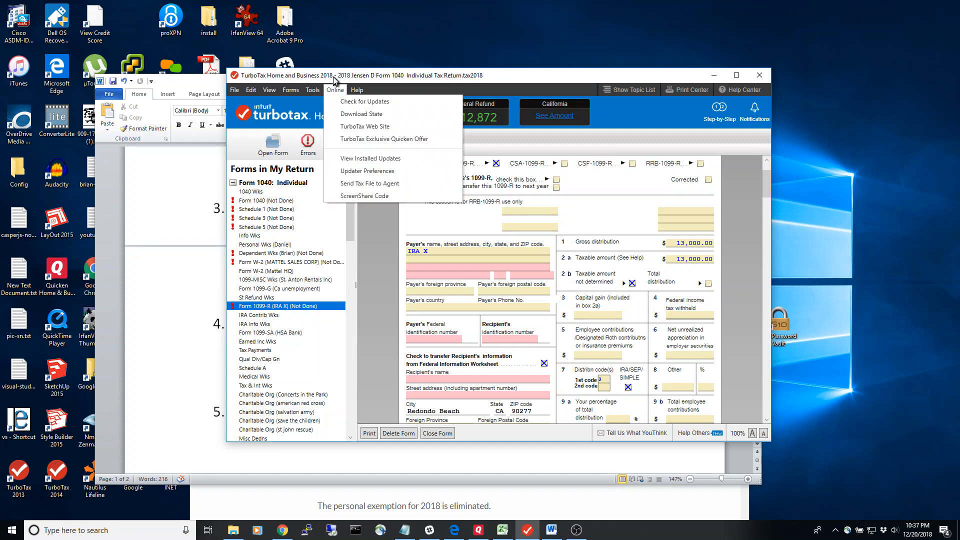
{"action": "left_click", "coordinate": [371, 79]}
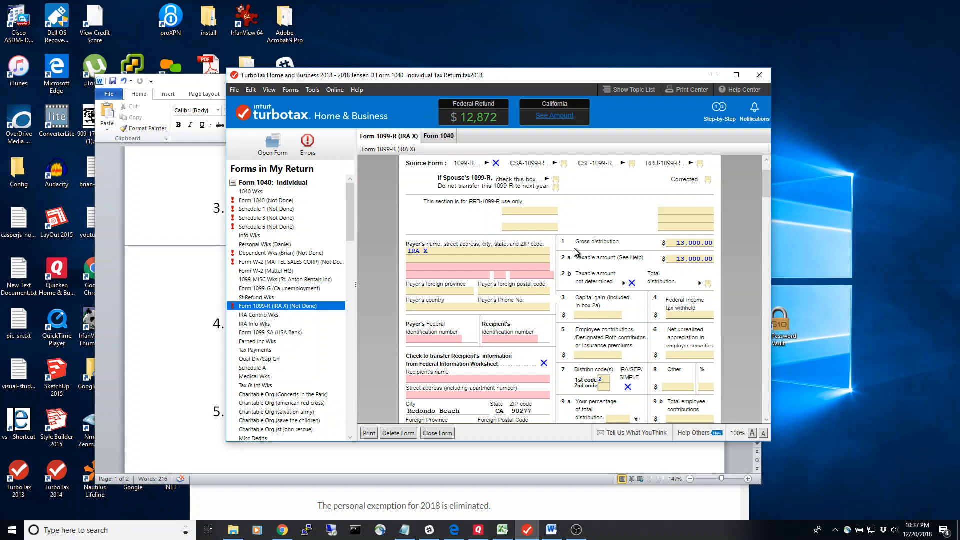
Compare the baseline conversion and tax in the Excel marginal rate worksheet with the 1099-R gross distribution and Form 1040 line 11 in TurboTax.
{"action": "left_click", "coordinate": [504, 534]}
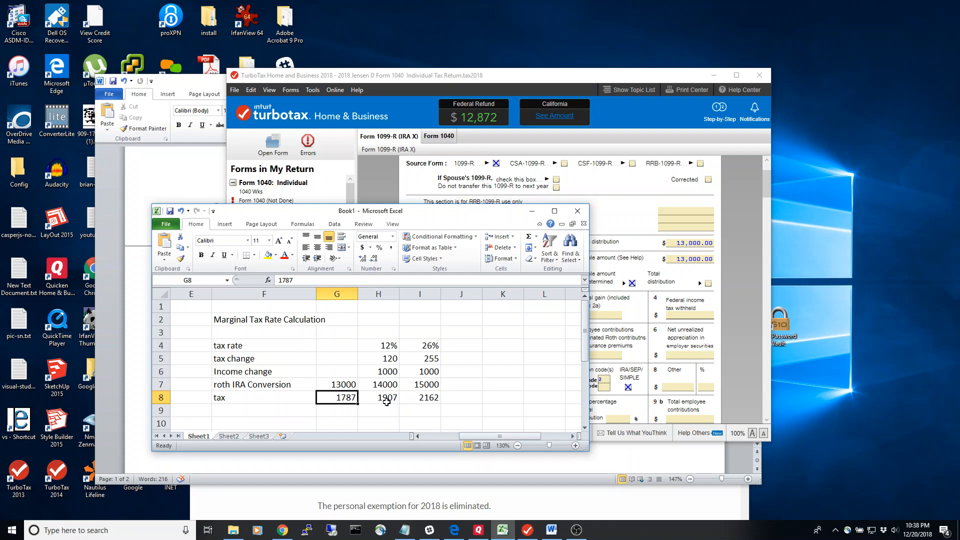
{"action": "left_click", "coordinate": [681, 245]}
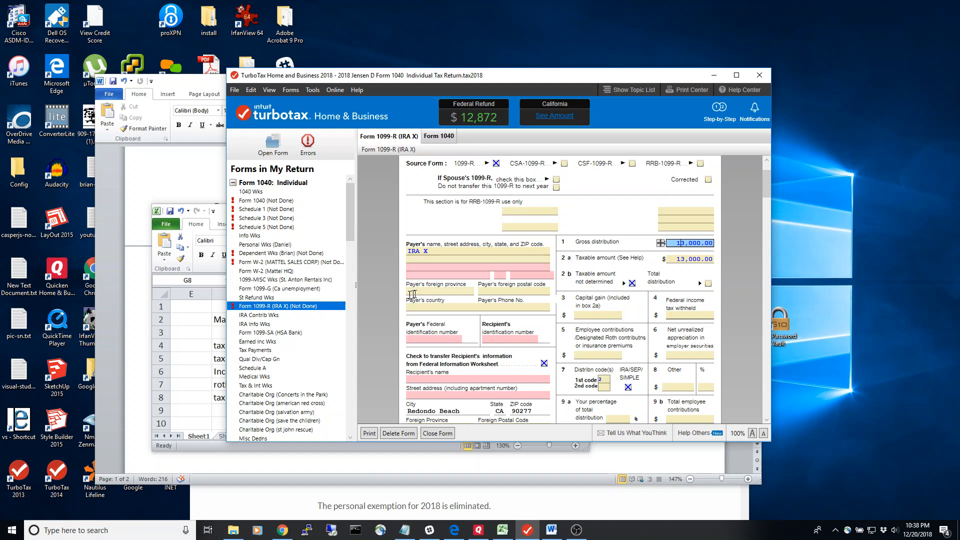
{"action": "left_click", "coordinate": [435, 138]}
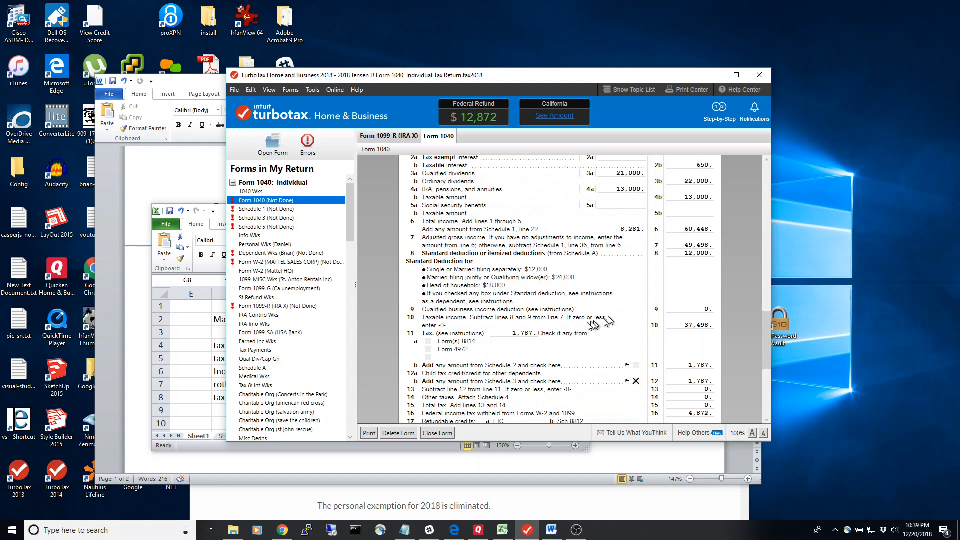
{"action": "left_click", "coordinate": [530, 336]}
{"action": "left_click", "coordinate": [178, 383]}
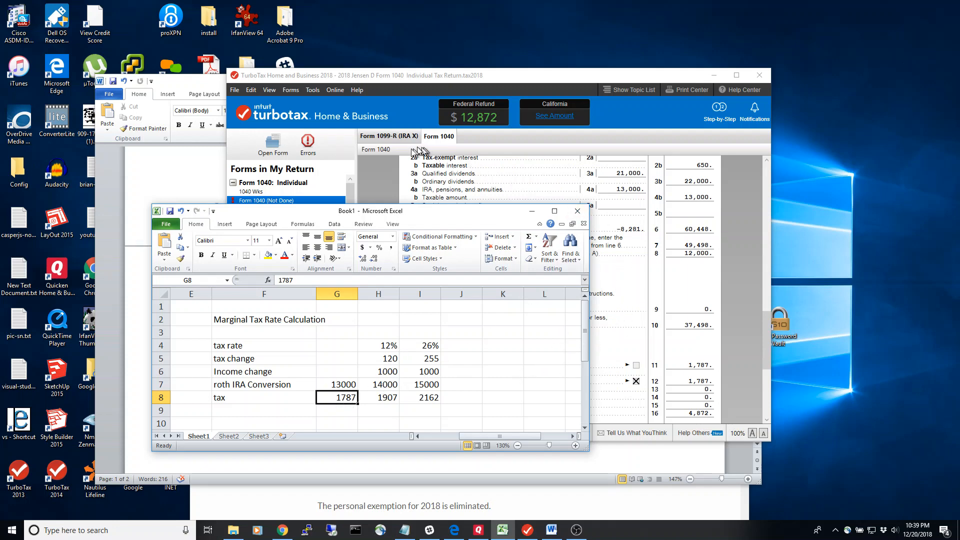
In TurboTax's Form 1099-R (IRA X), set both the gross distribution and the taxable amount to 14,000.
{"action": "left_click", "coordinate": [393, 138]}
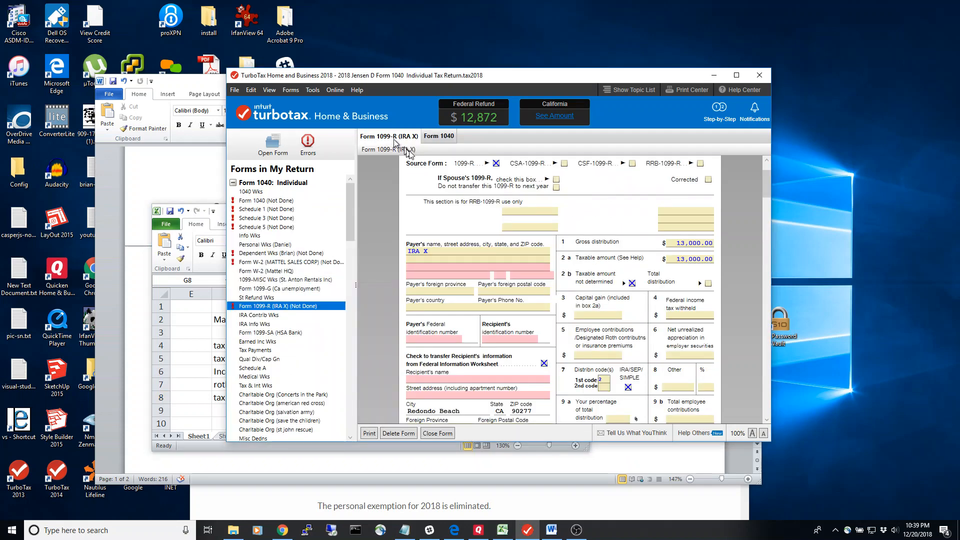
{"action": "left_click", "coordinate": [693, 244]}
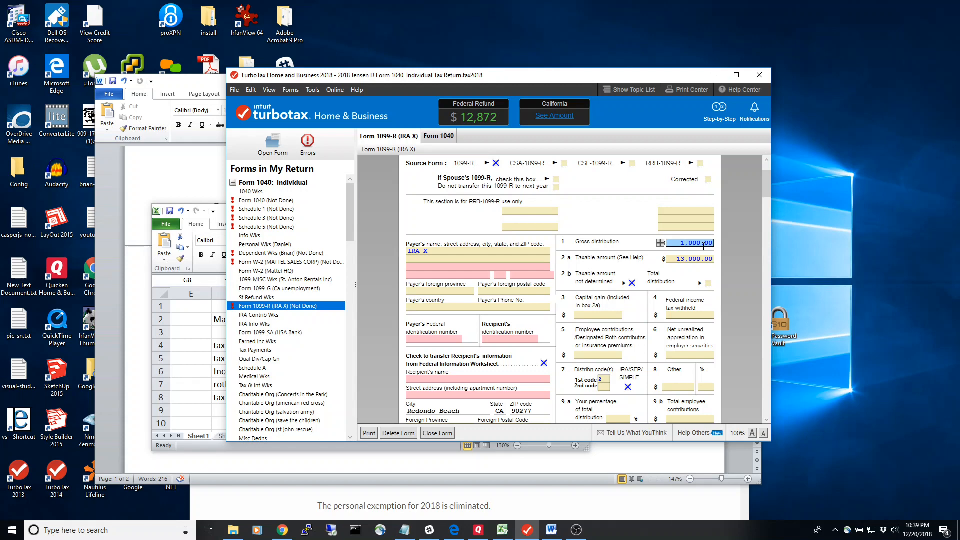
{"action": "key", "text": "Tab"}
{"action": "left_click", "coordinate": [686, 258]}
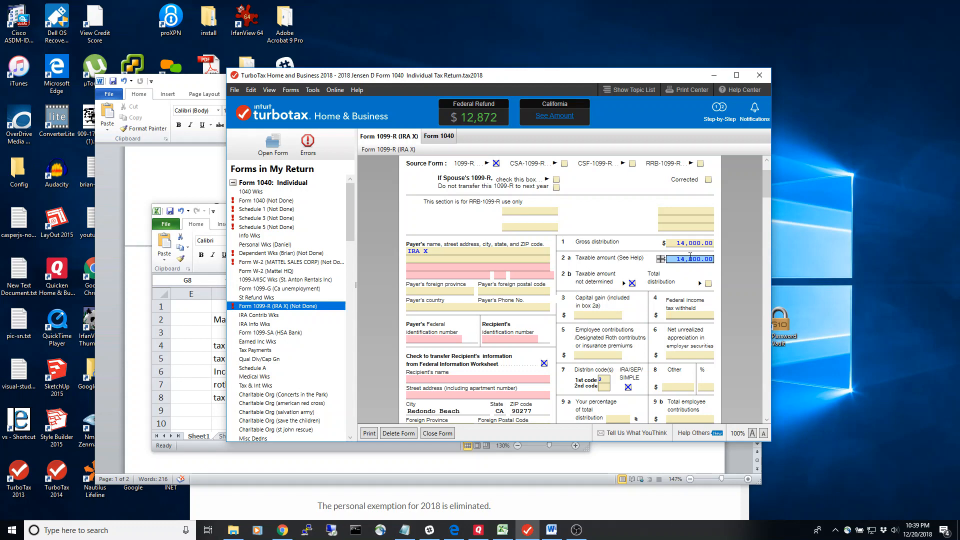
{"action": "key", "text": "Tab"}
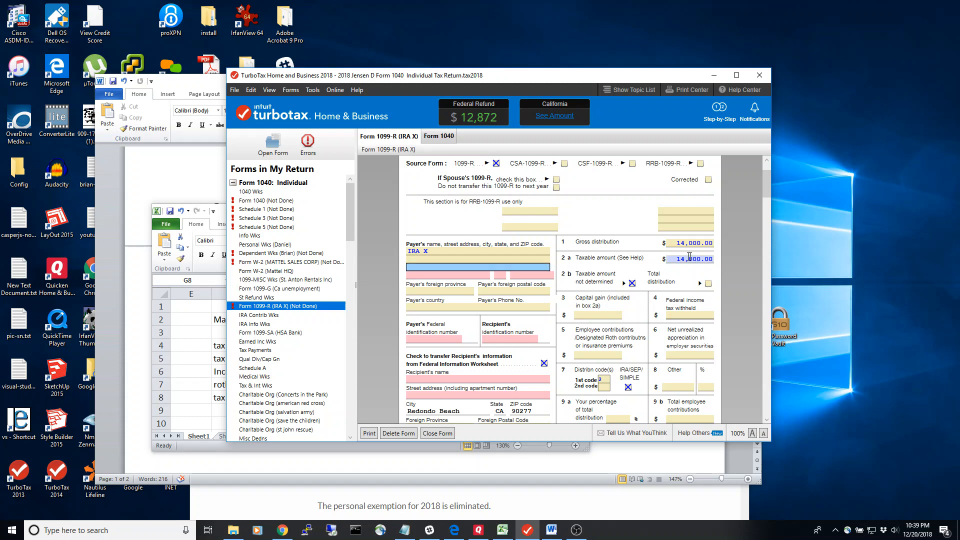
Check the recalculated tax on Form 1040 against the Excel worksheet, inspecting the tax, tax change and tax rate cells in column H.
{"action": "left_click", "coordinate": [438, 136]}
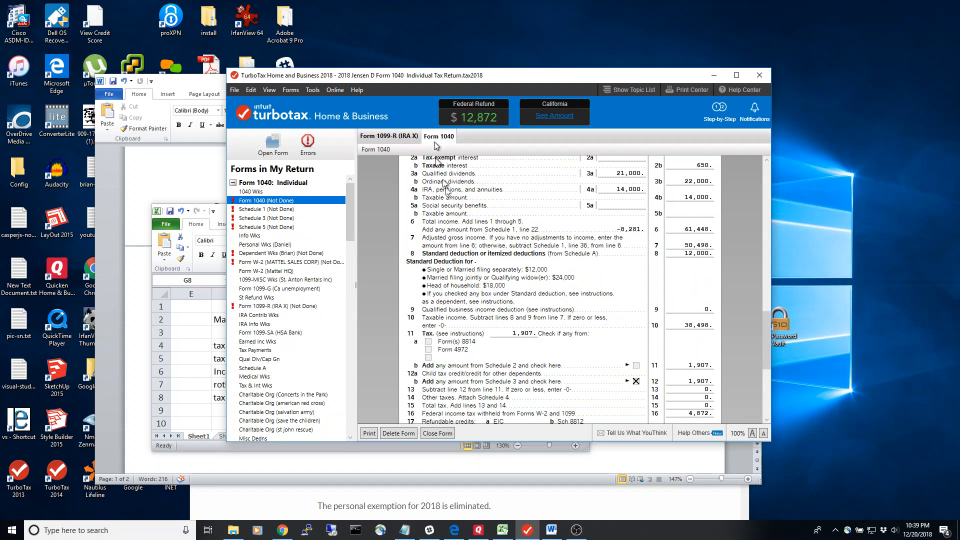
{"action": "left_click", "coordinate": [193, 370]}
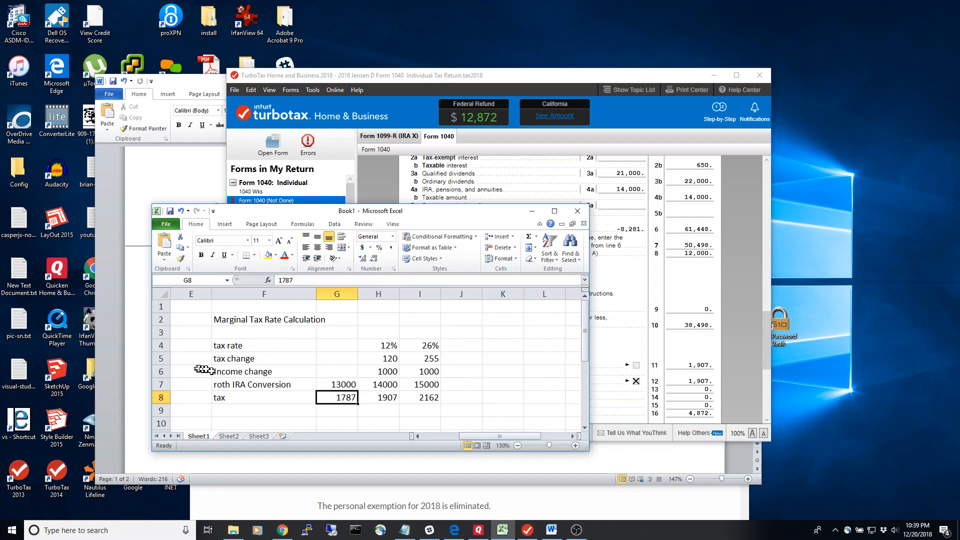
{"action": "left_click", "coordinate": [388, 399]}
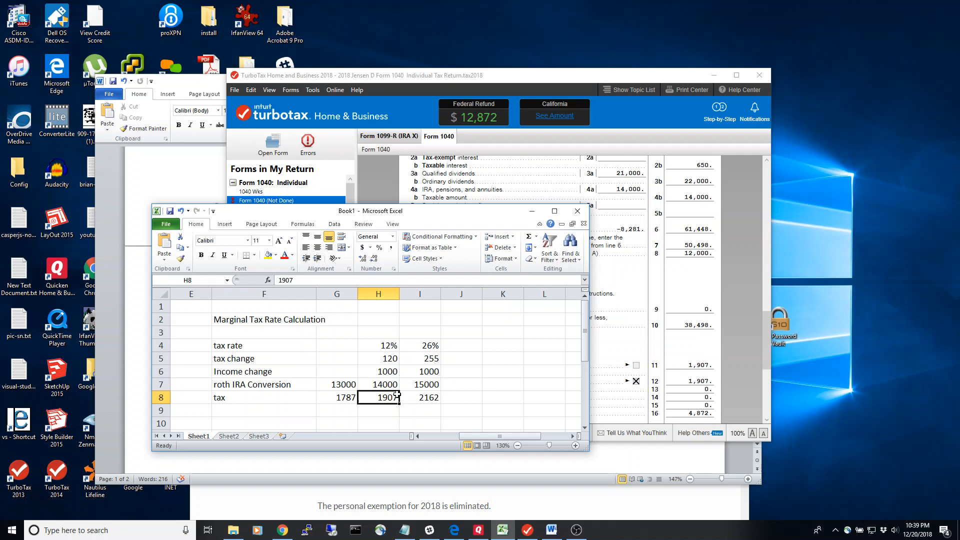
{"action": "left_click", "coordinate": [393, 360]}
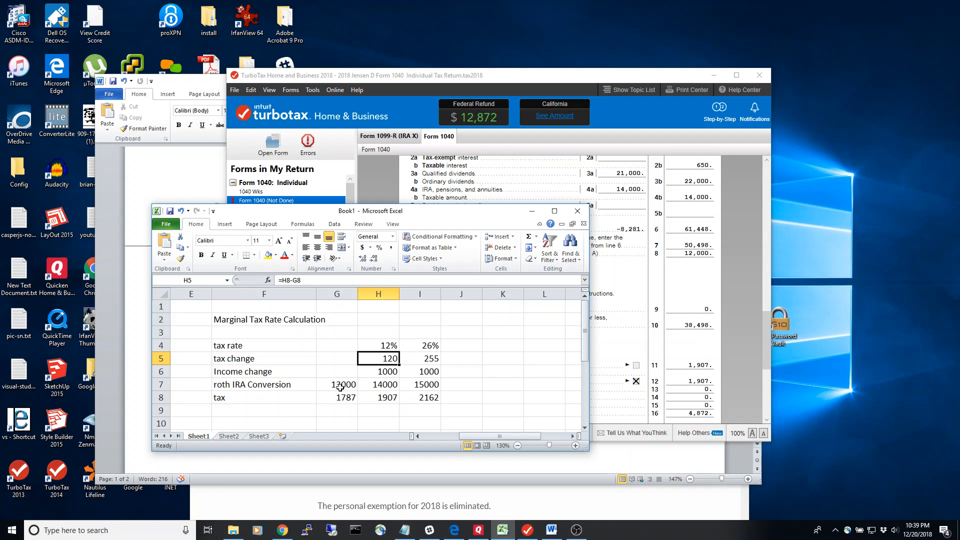
{"action": "left_click", "coordinate": [387, 345]}
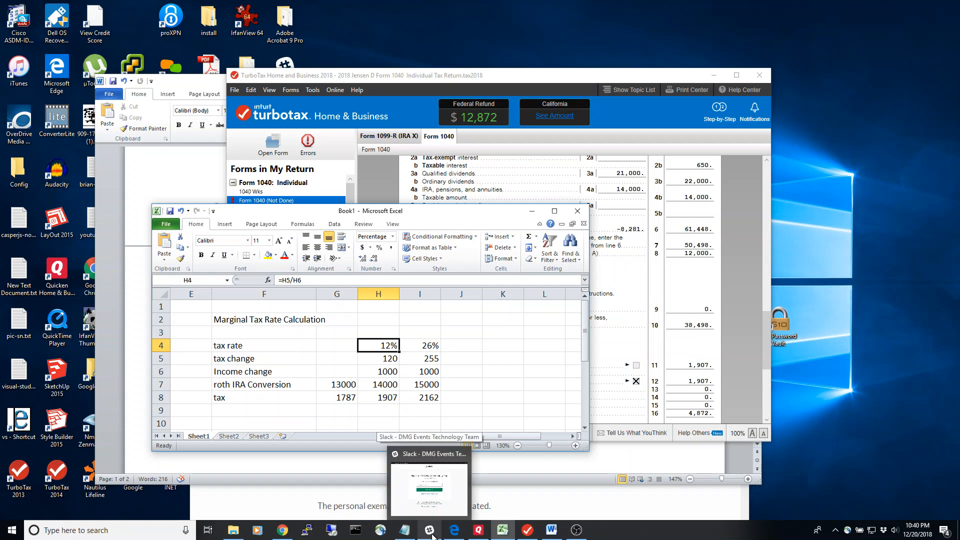
Recheck Form 1099-R, inspect column I's conversion, tax change and tax rate cells in Excel, and switch to the 2018 tax brackets page in Chrome.
{"action": "left_click", "coordinate": [386, 137]}
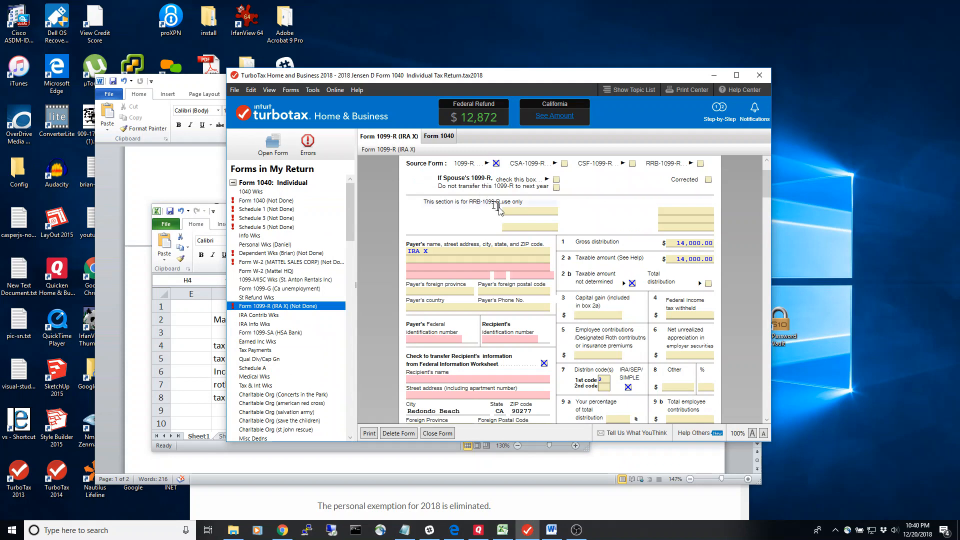
{"action": "left_click", "coordinate": [677, 243]}
{"action": "left_click", "coordinate": [206, 380]}
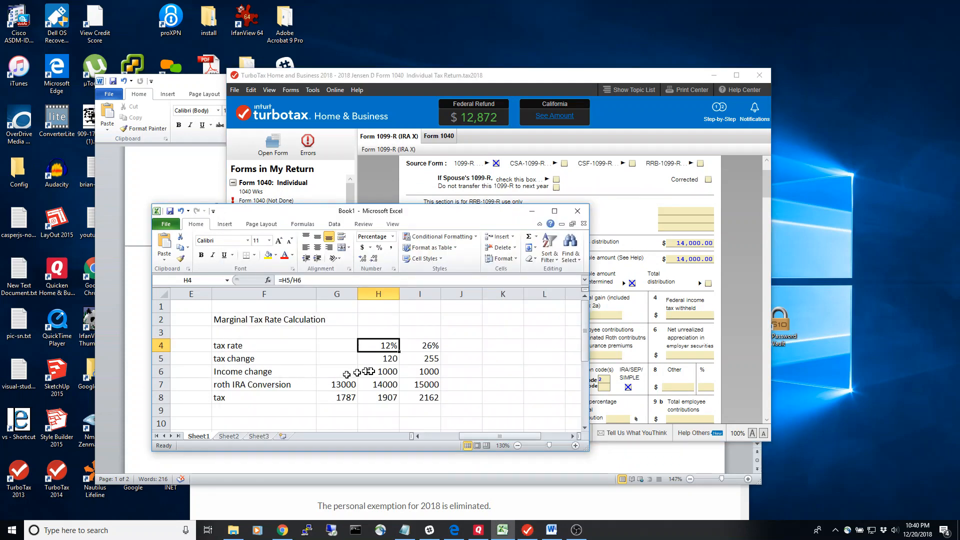
{"action": "left_click", "coordinate": [435, 384]}
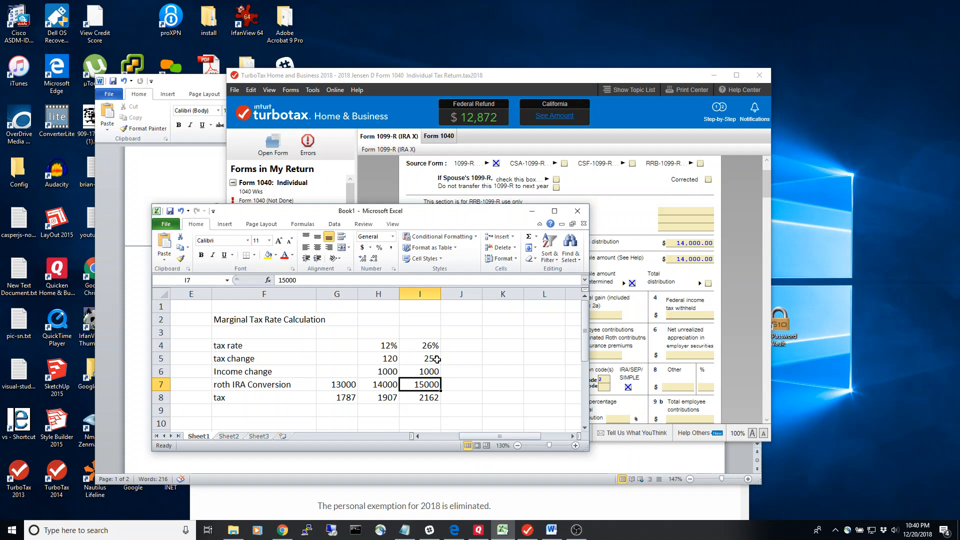
{"action": "left_click", "coordinate": [436, 358]}
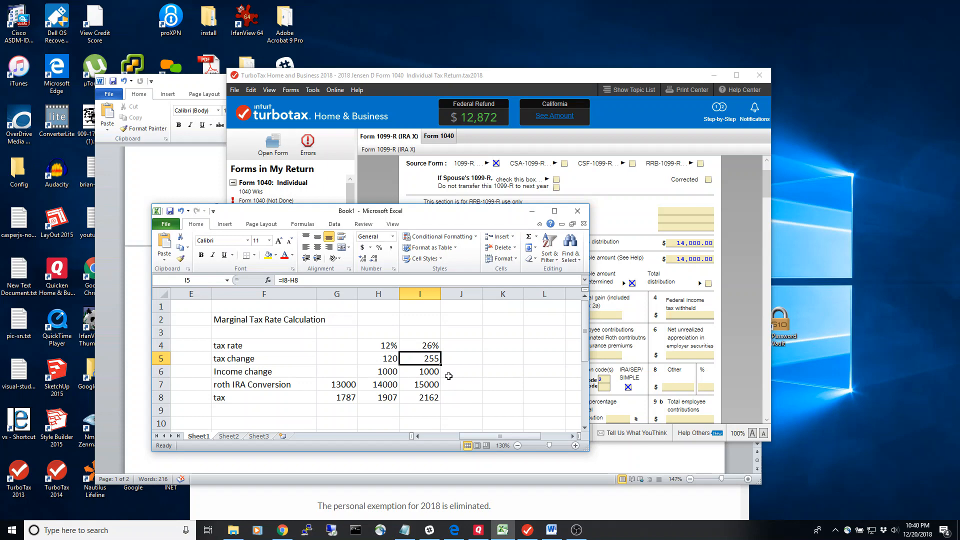
{"action": "left_click", "coordinate": [433, 346]}
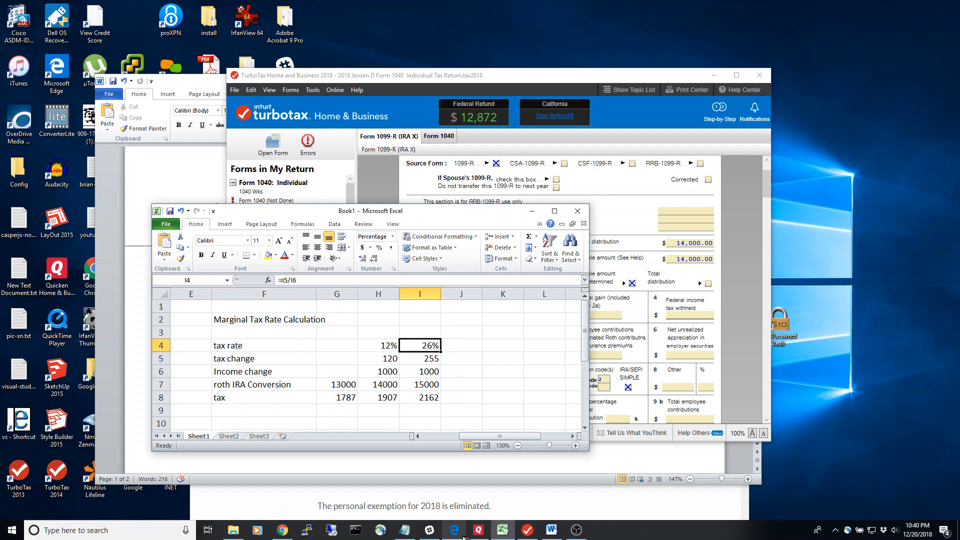
{"action": "mouse_move", "coordinate": [463, 536]}
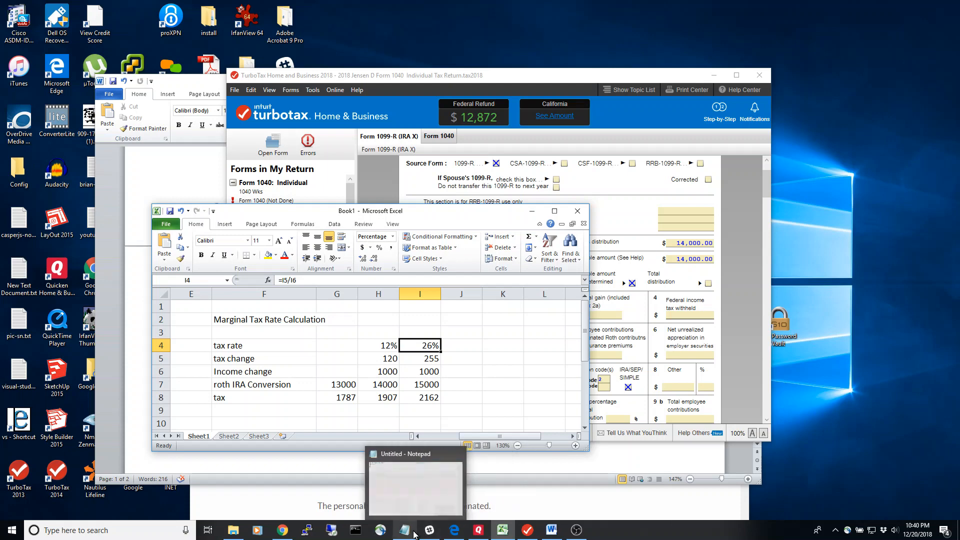
{"action": "left_click", "coordinate": [281, 533]}
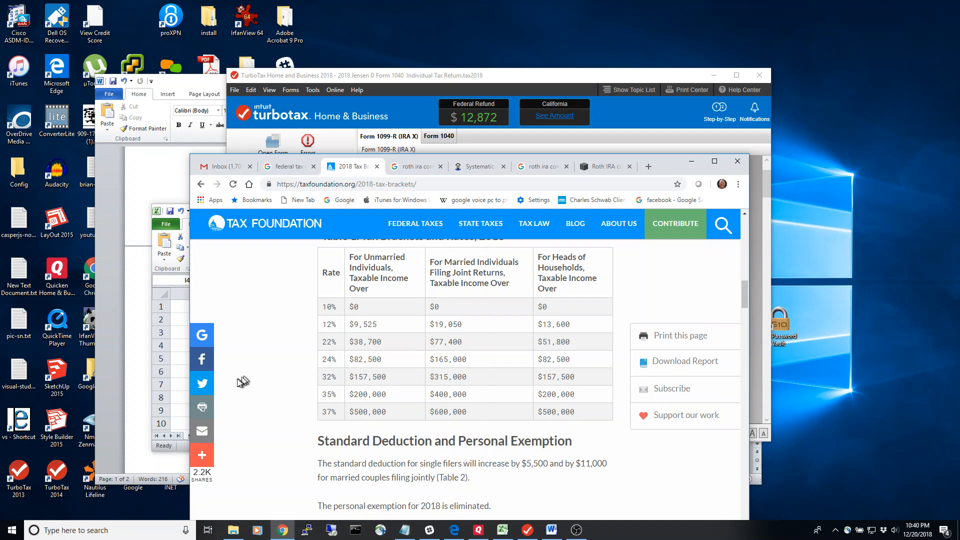
Compare the column H Roth IRA conversion in the Excel worksheet with the pension income and tax lines on Form 1040 in TurboTax.
{"action": "left_click", "coordinate": [178, 378]}
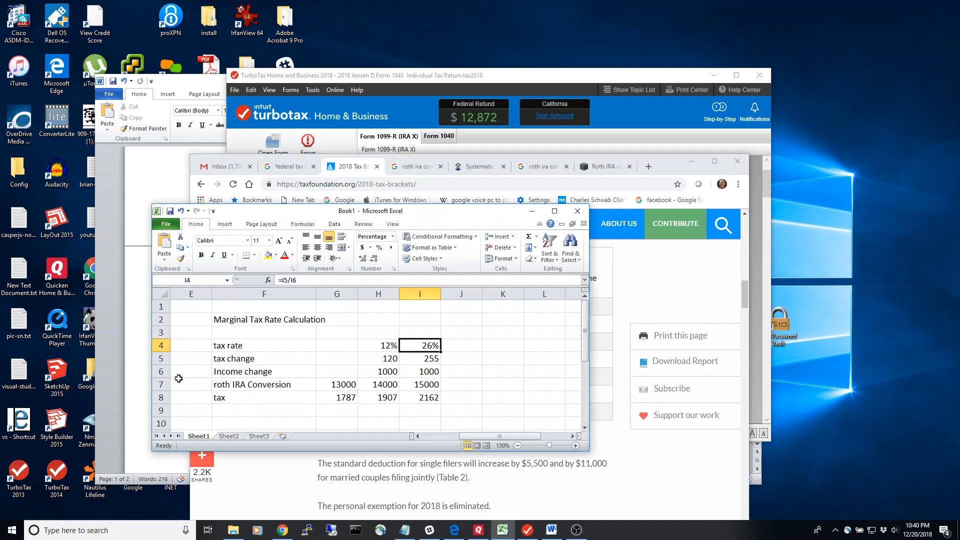
{"action": "left_click", "coordinate": [382, 387]}
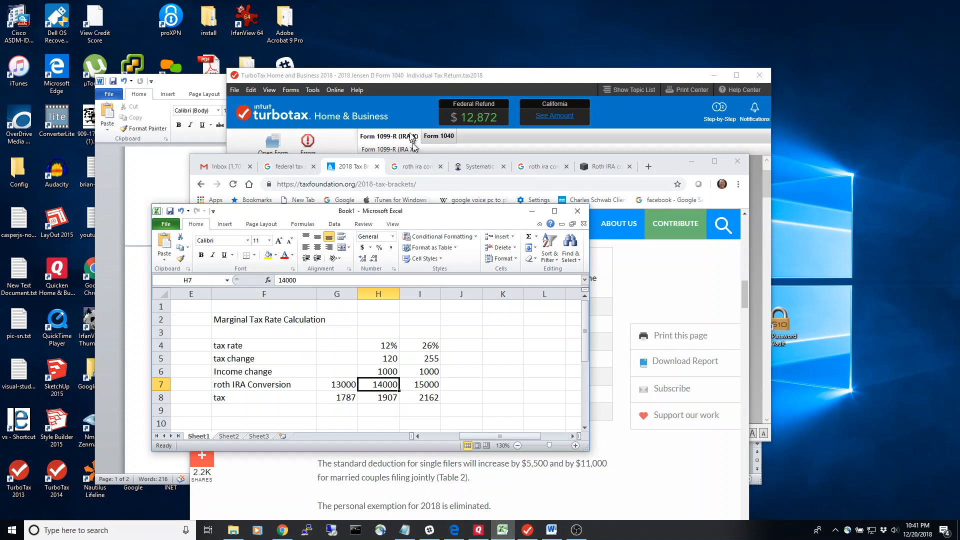
{"action": "left_click", "coordinate": [402, 76]}
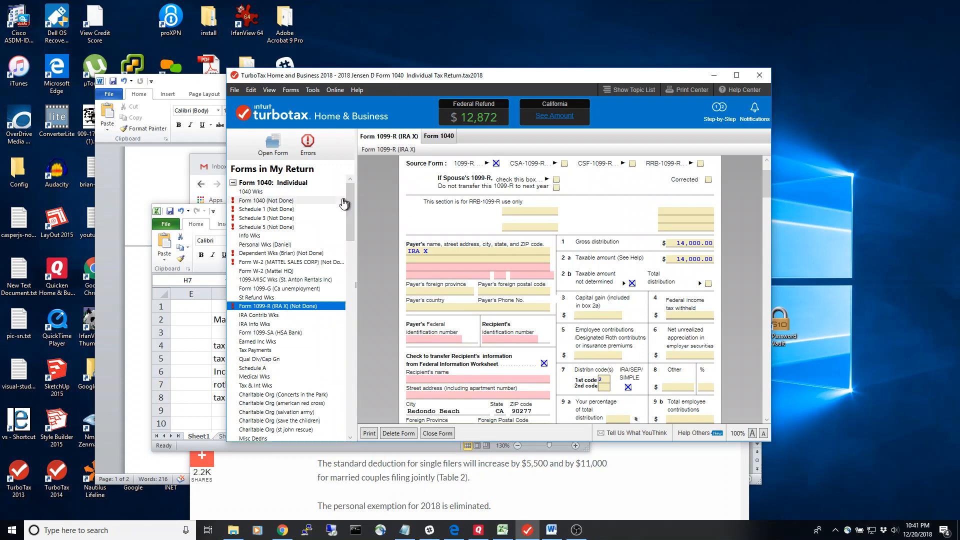
{"action": "left_click", "coordinate": [438, 138]}
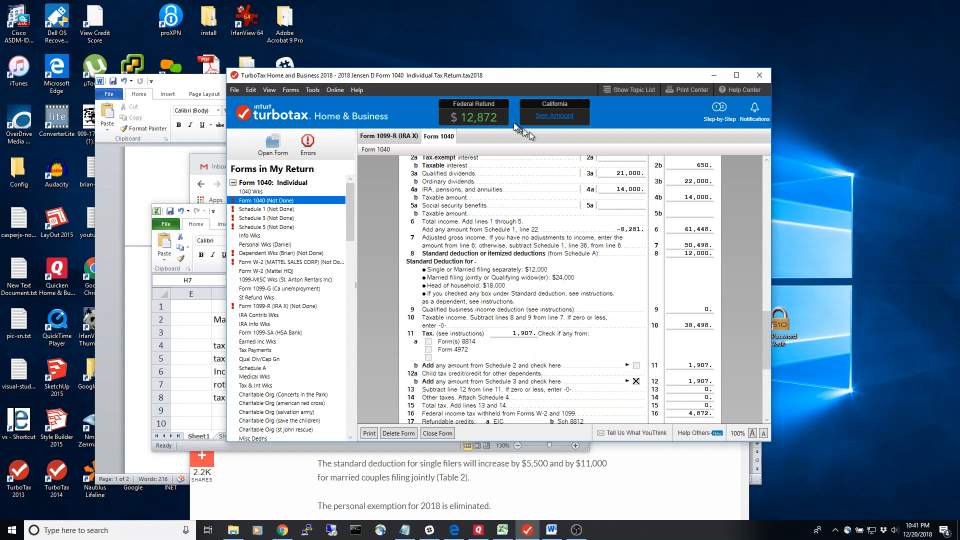
{"action": "mouse_move", "coordinate": [485, 118]}
{"action": "left_click", "coordinate": [180, 341]}
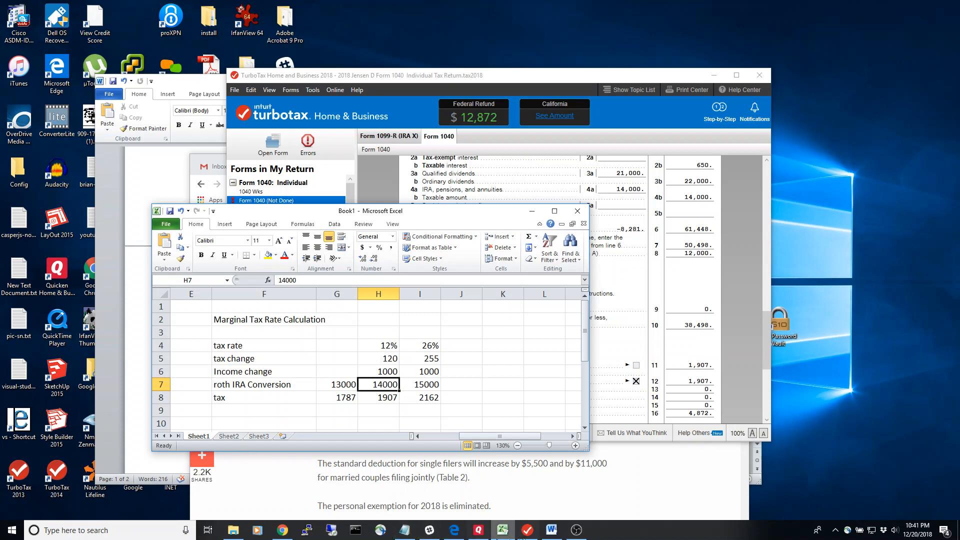
Switch to the Word outline and review its marginal rate steps, end result paragraph, reference link and partial Roth conversions chart.
{"action": "left_click", "coordinate": [549, 530]}
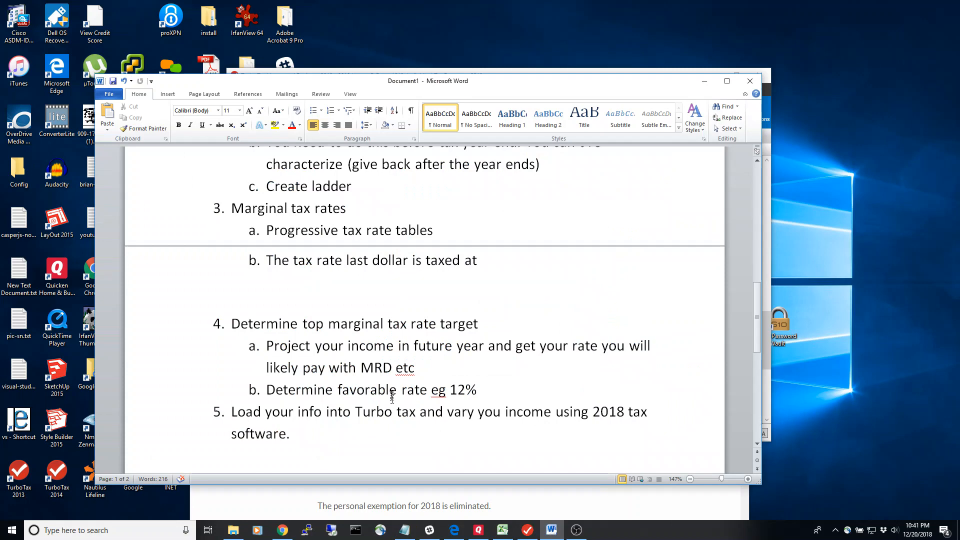
{"action": "scroll", "coordinate": [400, 393], "scroll_direction": "down", "scroll_amount": 3}
{"action": "scroll", "coordinate": [403, 390], "scroll_direction": "down", "scroll_amount": 3}
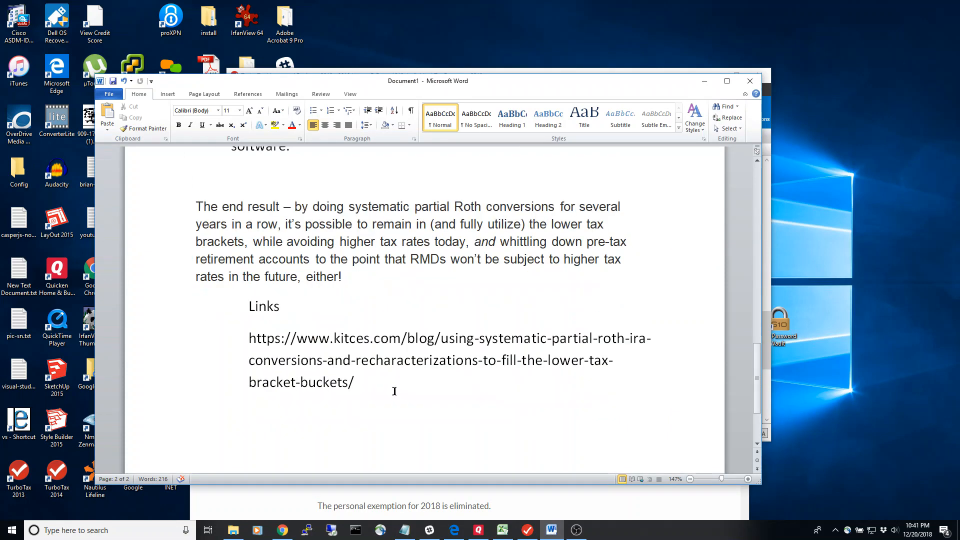
{"action": "scroll", "coordinate": [392, 389], "scroll_direction": "up", "scroll_amount": 1}
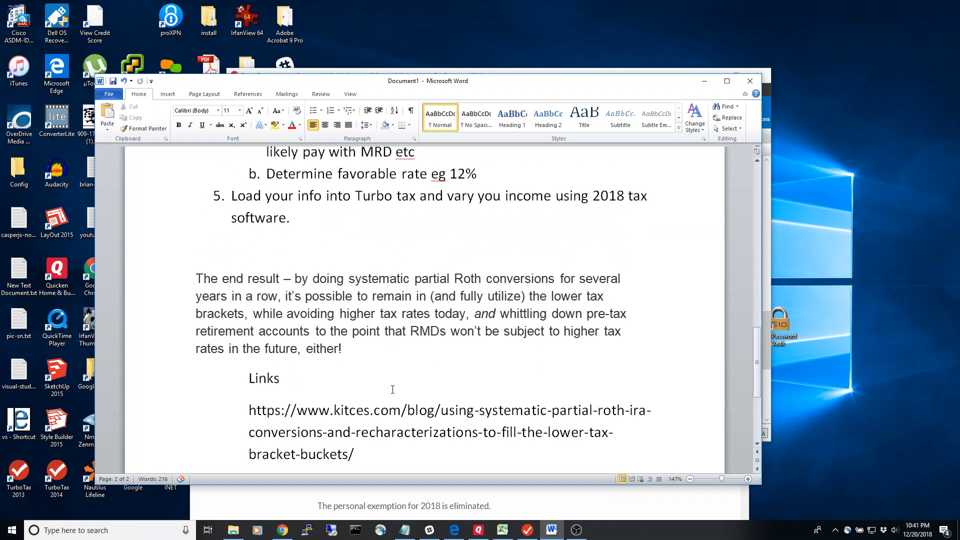
{"action": "scroll", "coordinate": [393, 389], "scroll_direction": "up", "scroll_amount": 4}
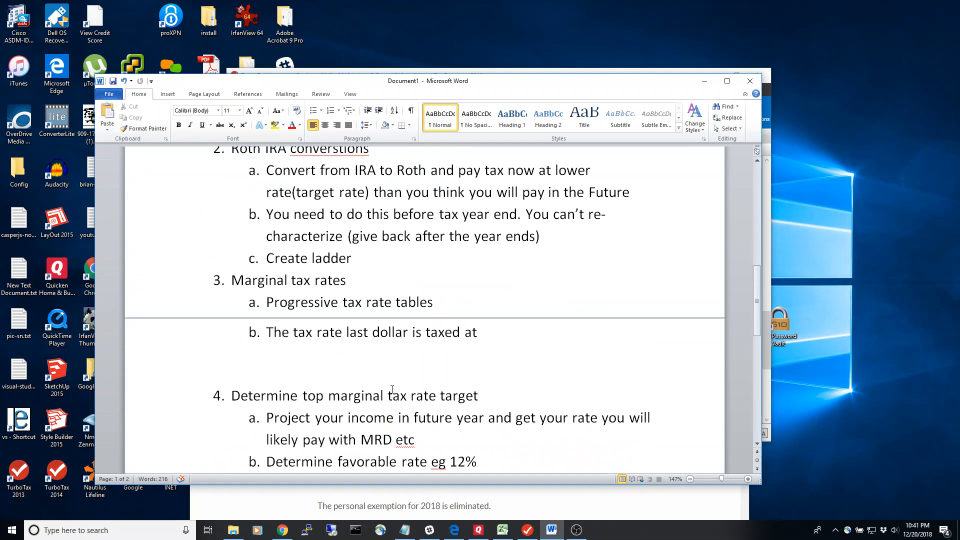
{"action": "scroll", "coordinate": [392, 389], "scroll_direction": "up", "scroll_amount": 1}
{"action": "scroll", "coordinate": [392, 389], "scroll_direction": "down", "scroll_amount": 5}
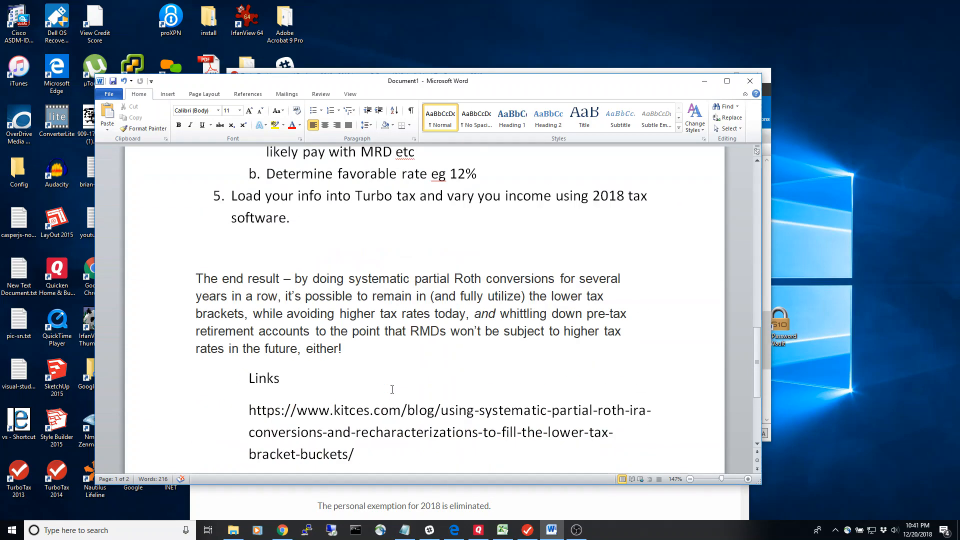
{"action": "scroll", "coordinate": [391, 389], "scroll_direction": "down", "scroll_amount": 2}
{"action": "scroll", "coordinate": [395, 389], "scroll_direction": "up", "scroll_amount": 12}
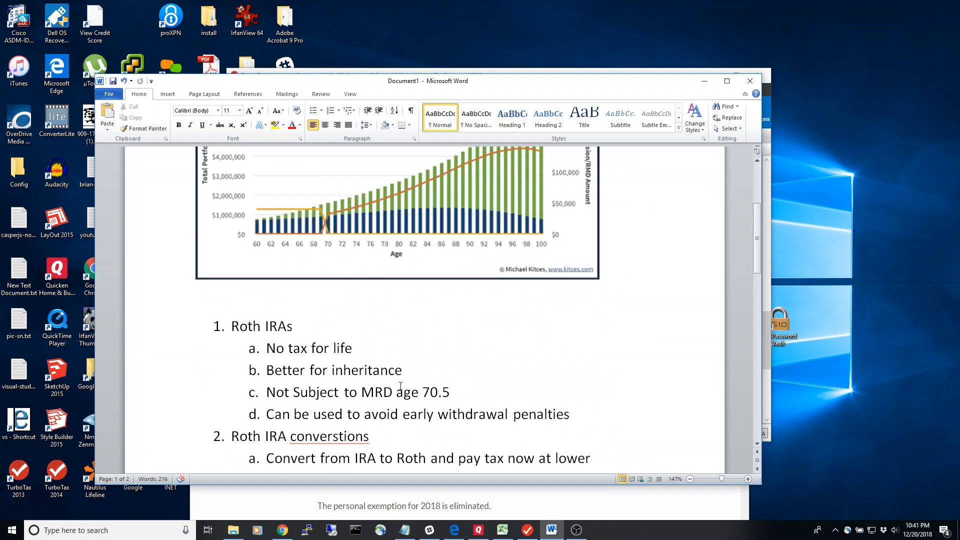
{"action": "scroll", "coordinate": [400, 386], "scroll_direction": "up", "scroll_amount": 2}
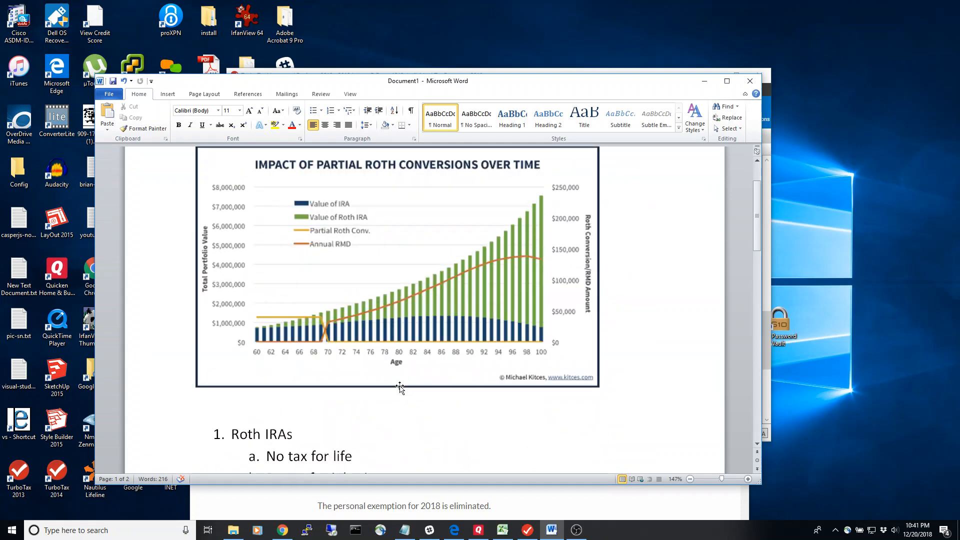